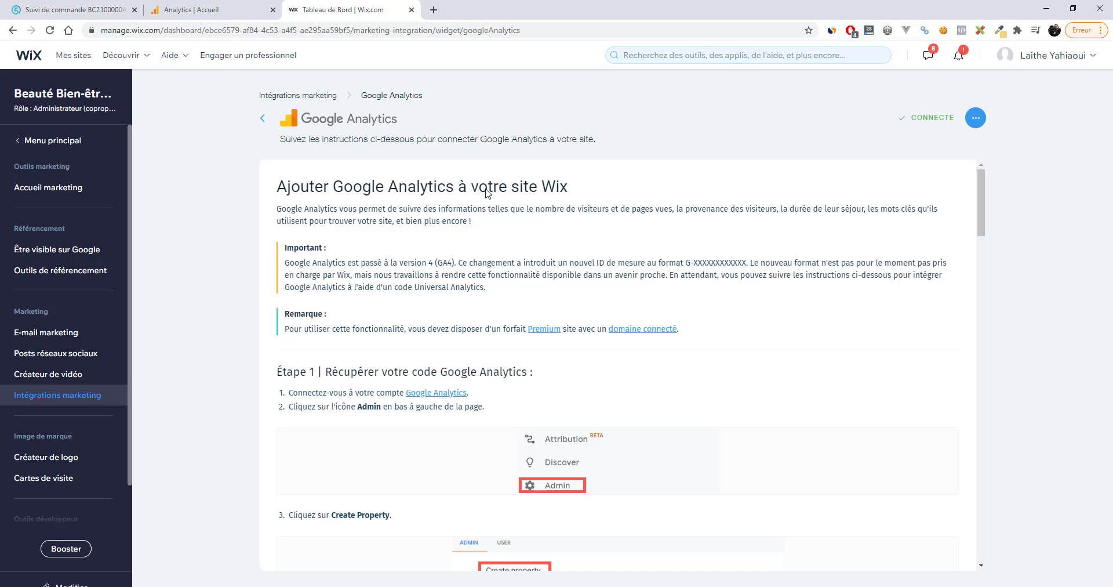
- Read the Wix instructions for retrieving the Google Analytics code, up to the property creation stage
scroll(371, 333, down, 3)
scroll(420, 359, up, 2)
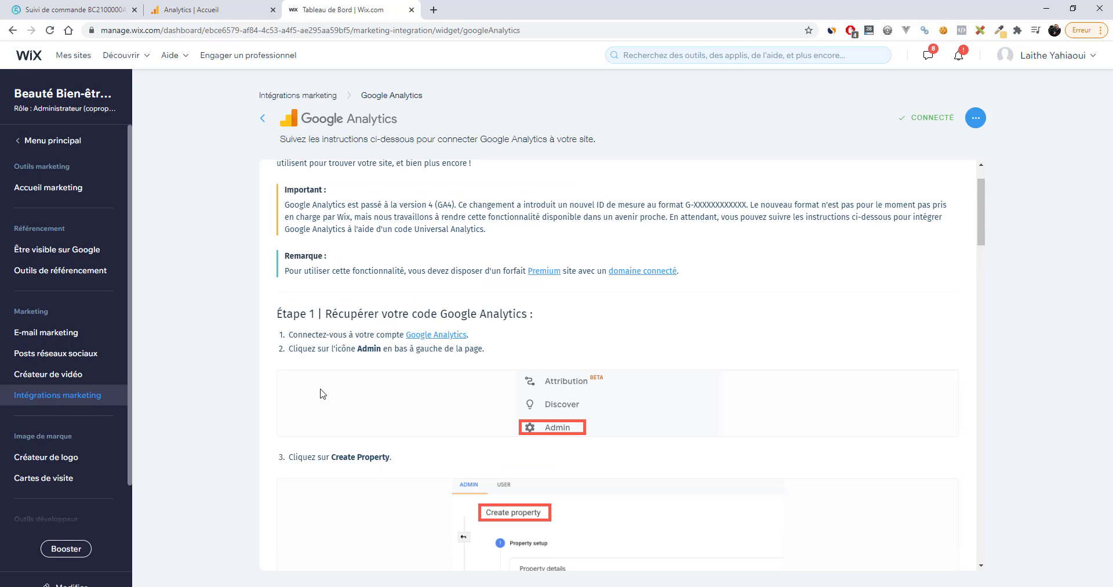
scroll(321, 391, down, 2)
scroll(386, 358, up, 2)
scroll(342, 361, down, 3)
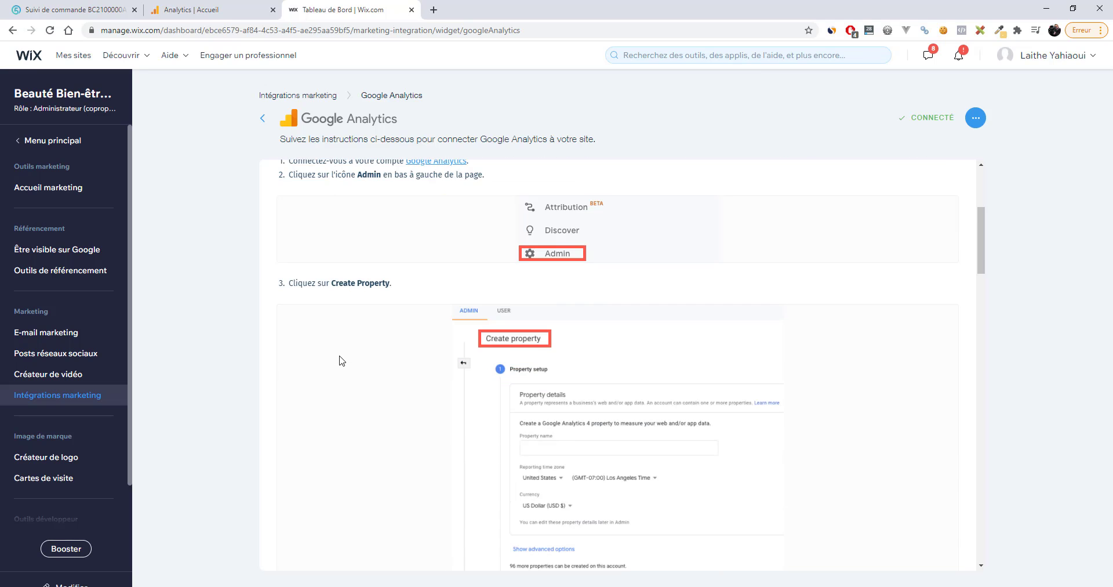
scroll(365, 352, down, 2)
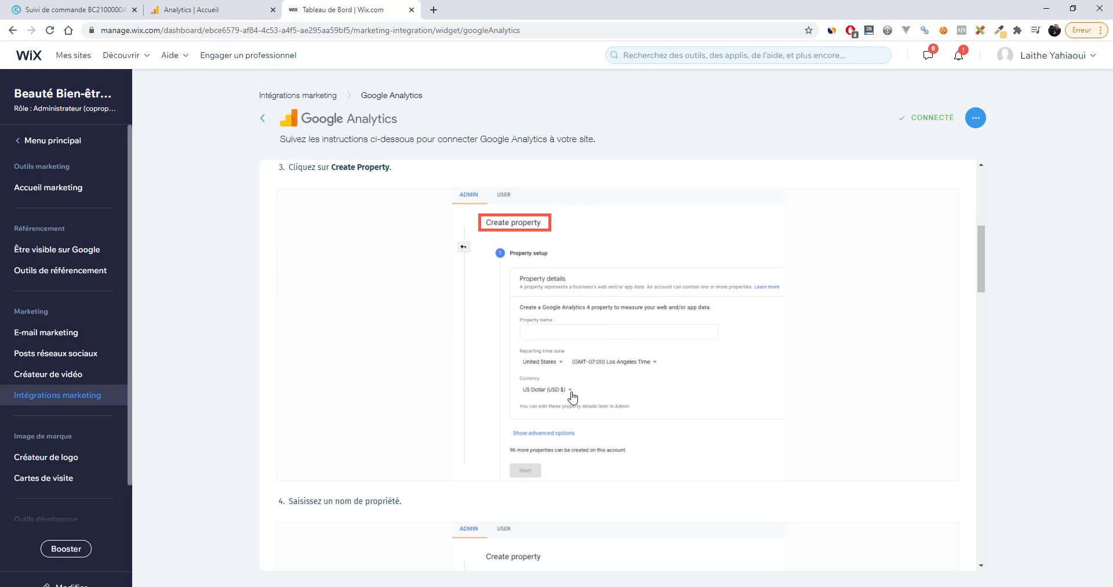
- Switch to Google Analytics and open the details of the bienetrefredericm.com web data stream in the property's administration settings
click(195, 7)
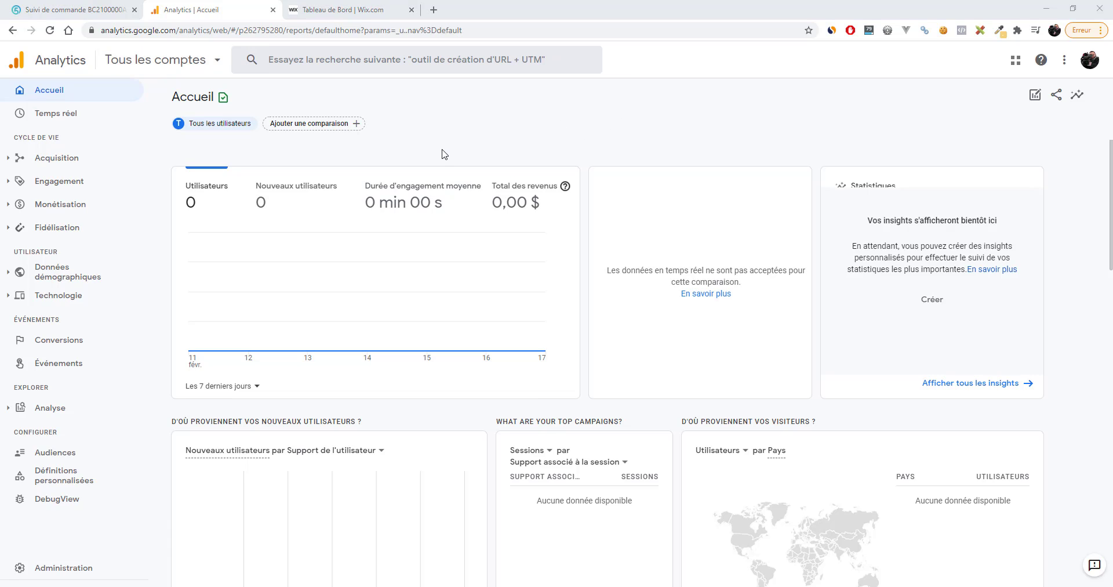
click(53, 572)
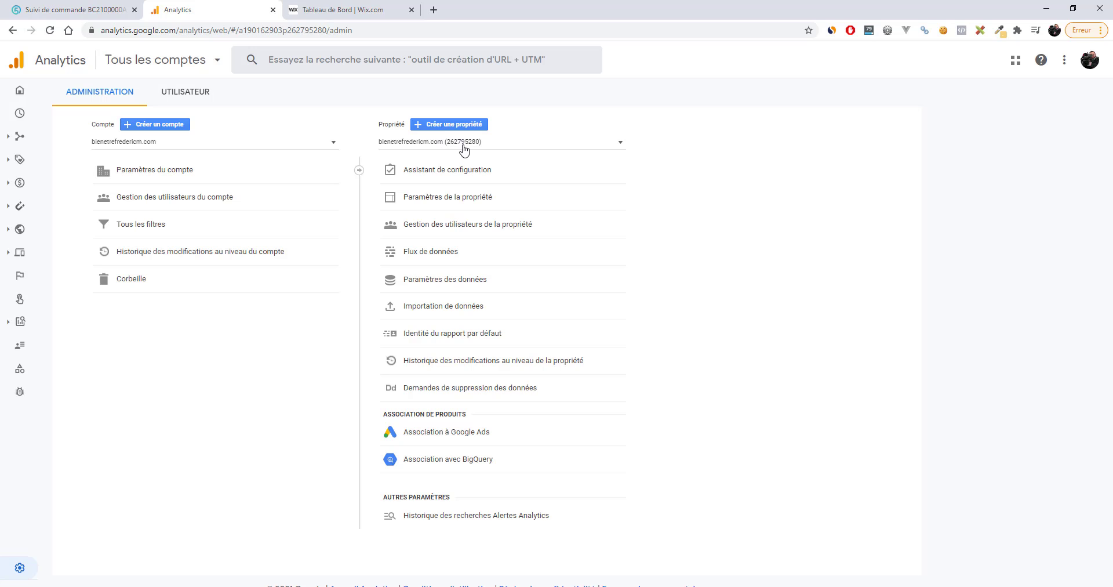
click(420, 255)
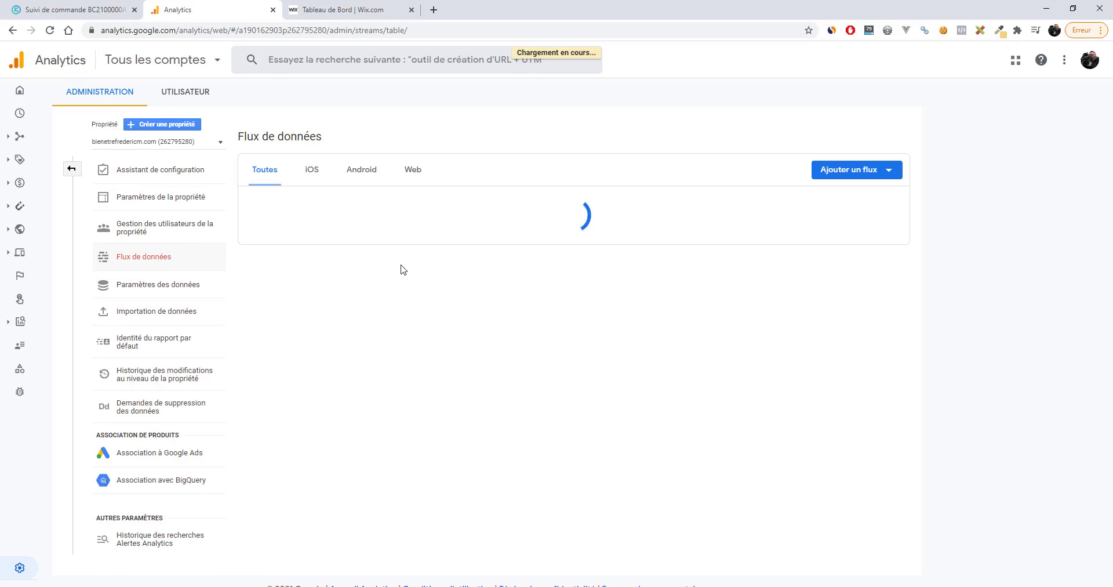
click(419, 174)
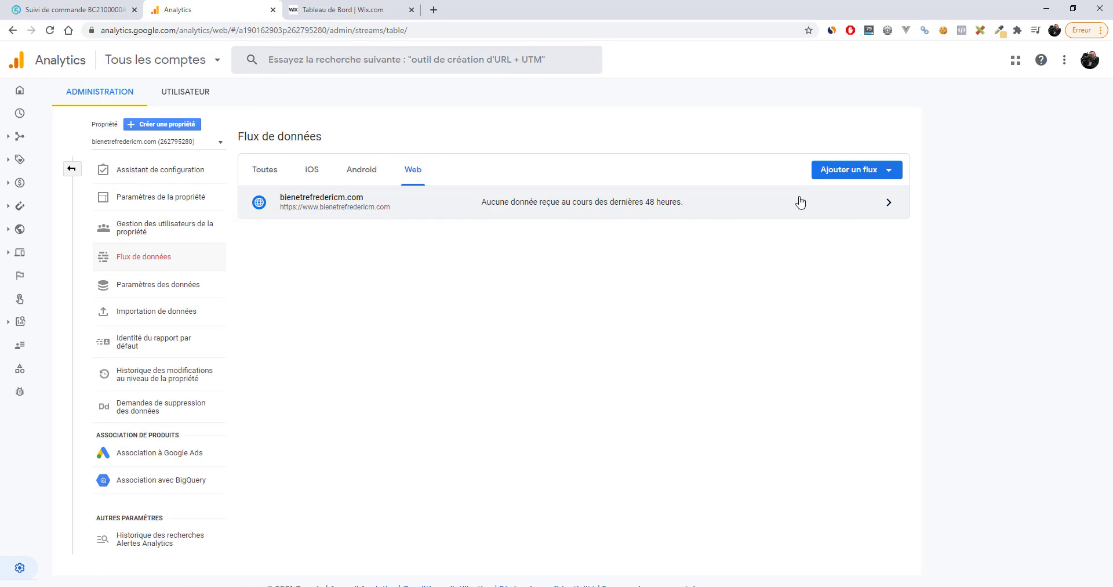
click(725, 204)
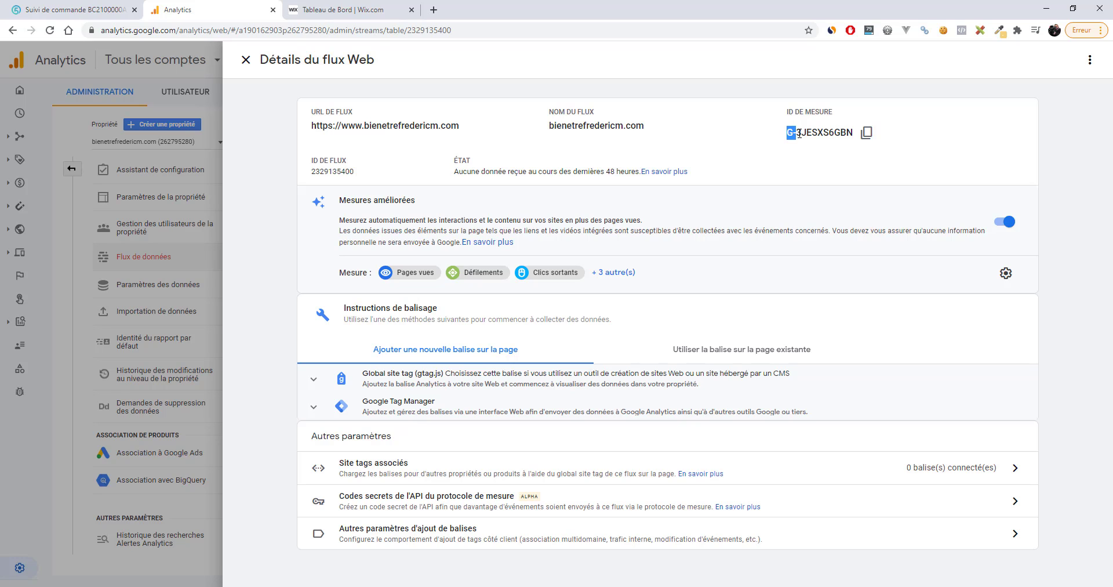
- Return to the Wix dashboard and check the required tracking ID format in the Google Analytics instructions
click(320, 10)
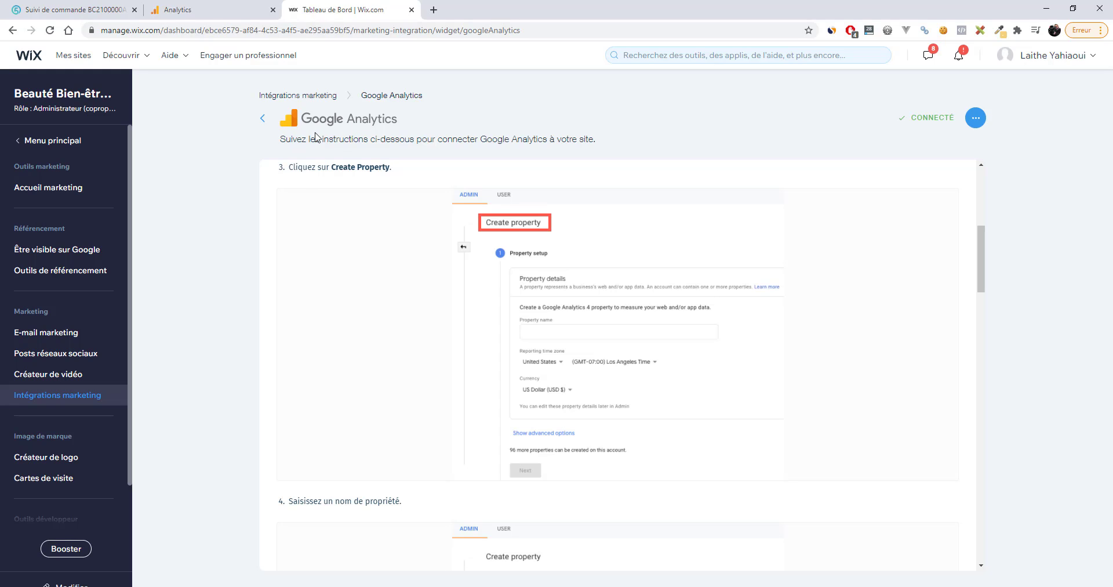
scroll(505, 266, up, 2)
scroll(362, 307, down, 1)
scroll(362, 307, down, 15)
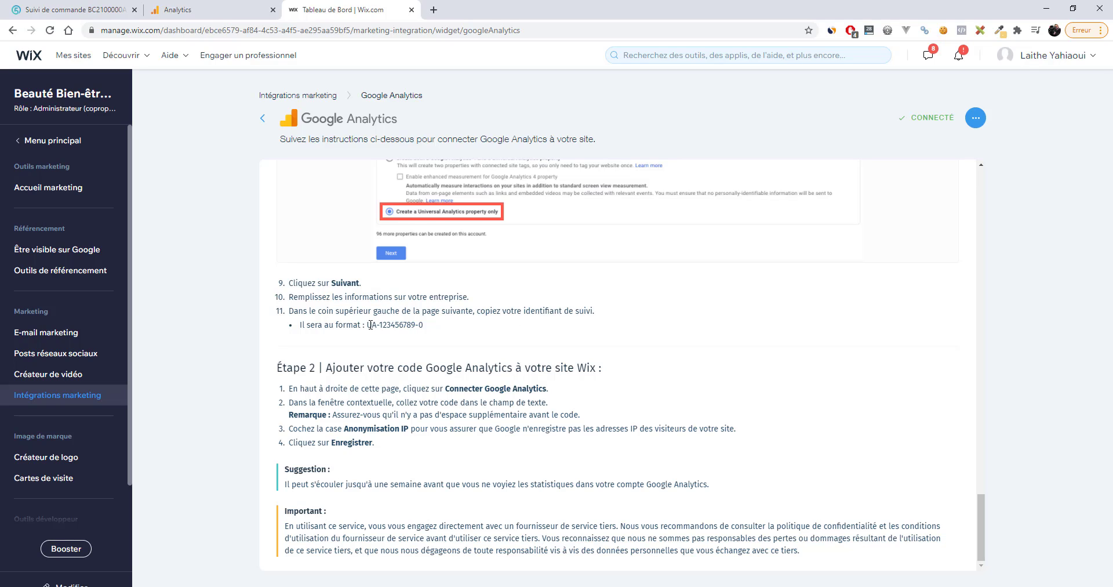
drag(368, 325, 381, 325)
click(377, 326)
- Open the existing Google Analytics integration for editing, review the note on accepted ID types, and close it without saving
click(976, 119)
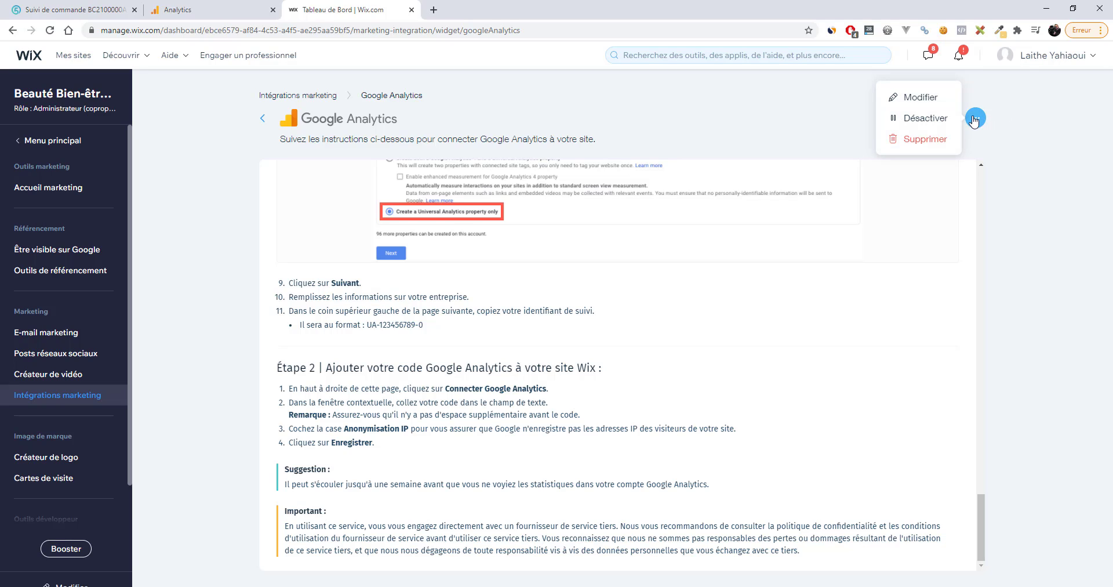
click(922, 97)
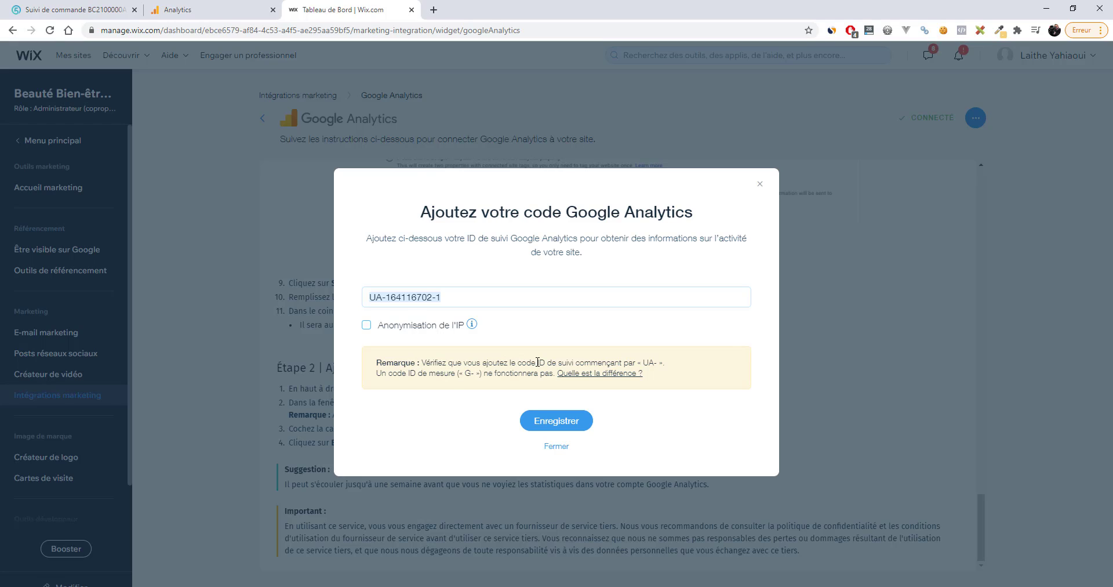
drag(538, 362, 649, 362)
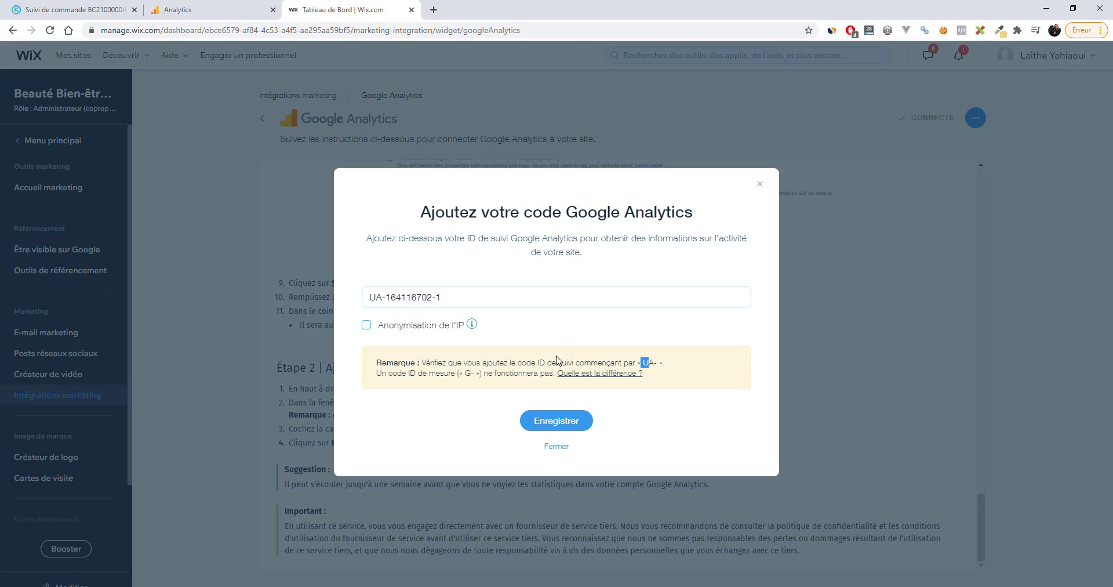
click(468, 373)
click(555, 446)
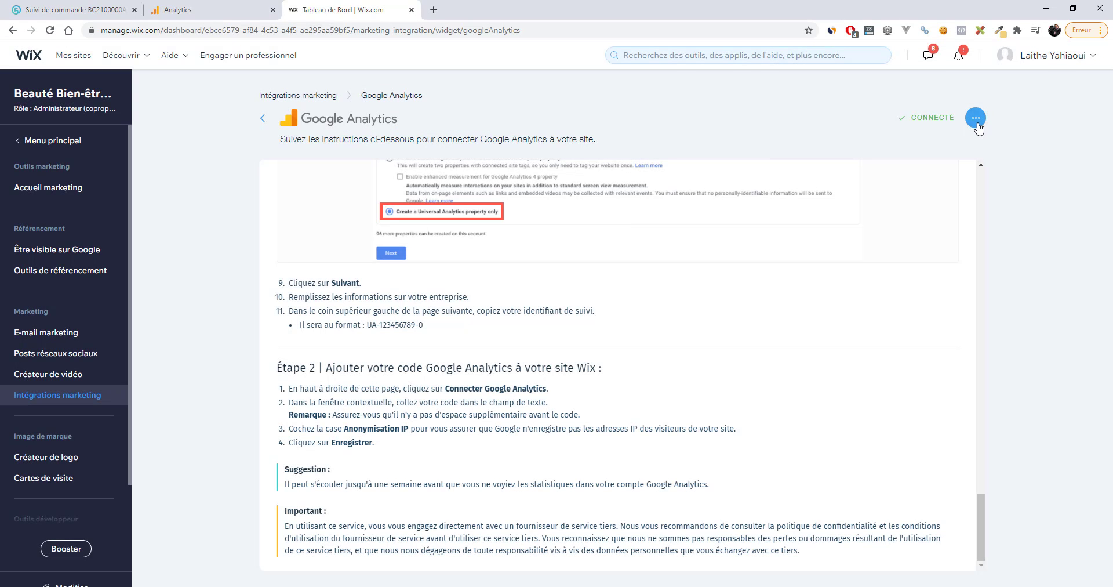
- Delete the existing Google Analytics integration from the site, and view the empty connection form before closing it
click(976, 119)
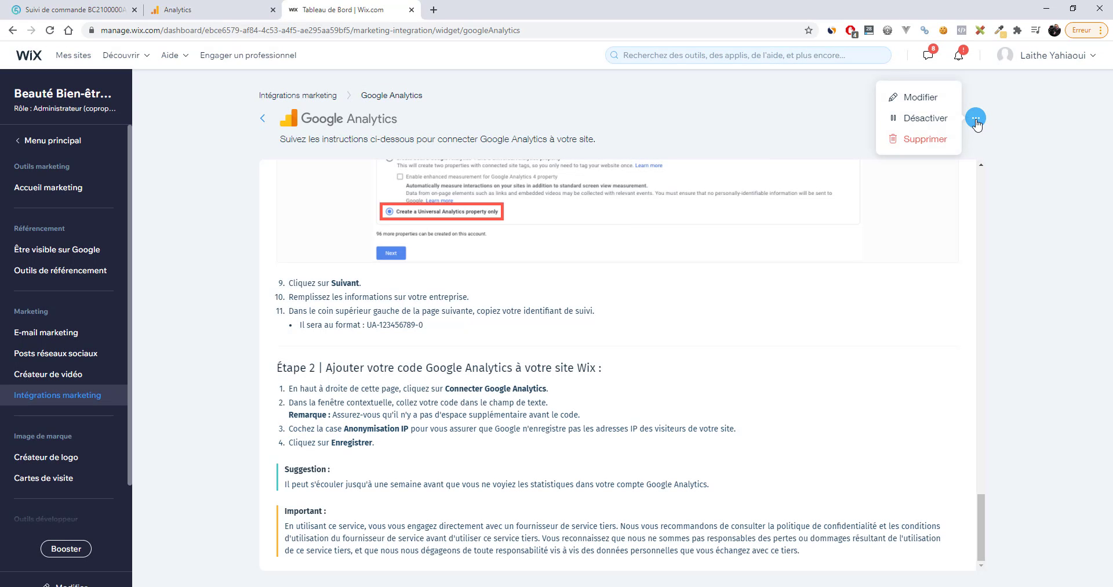
click(924, 139)
click(681, 362)
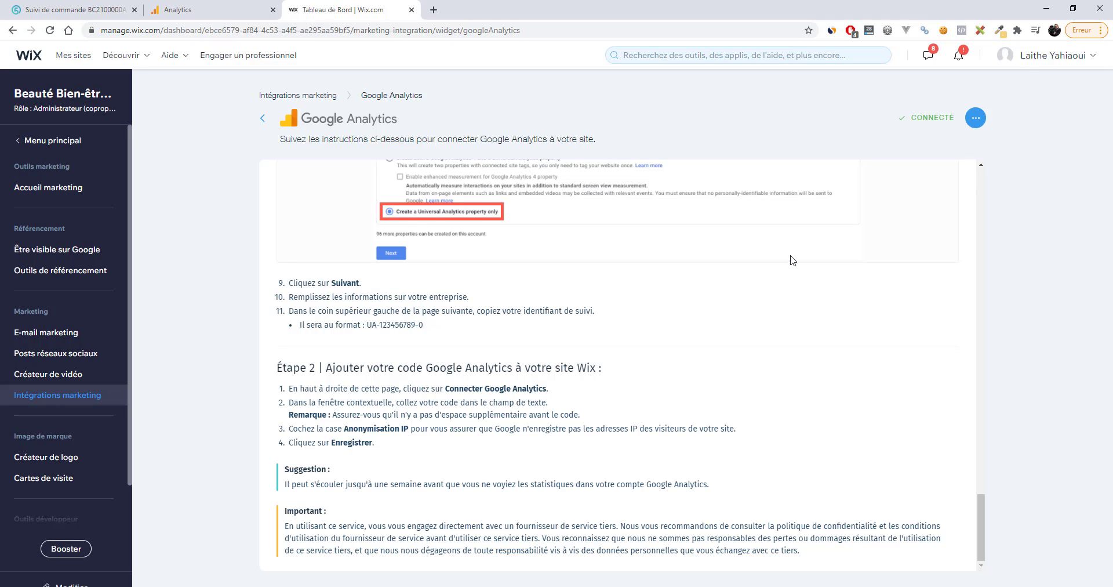
click(978, 122)
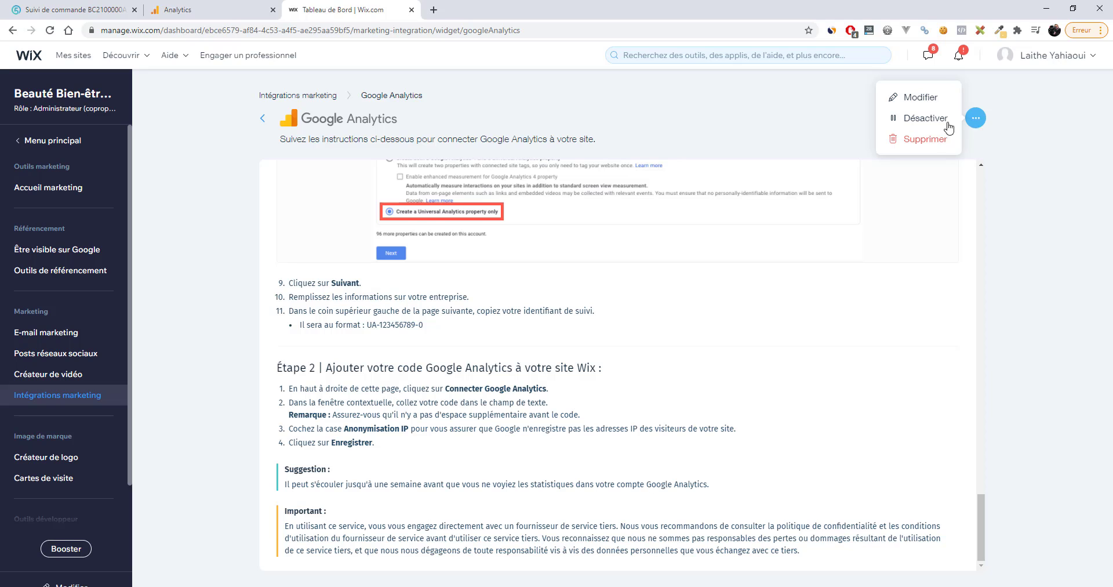
click(921, 138)
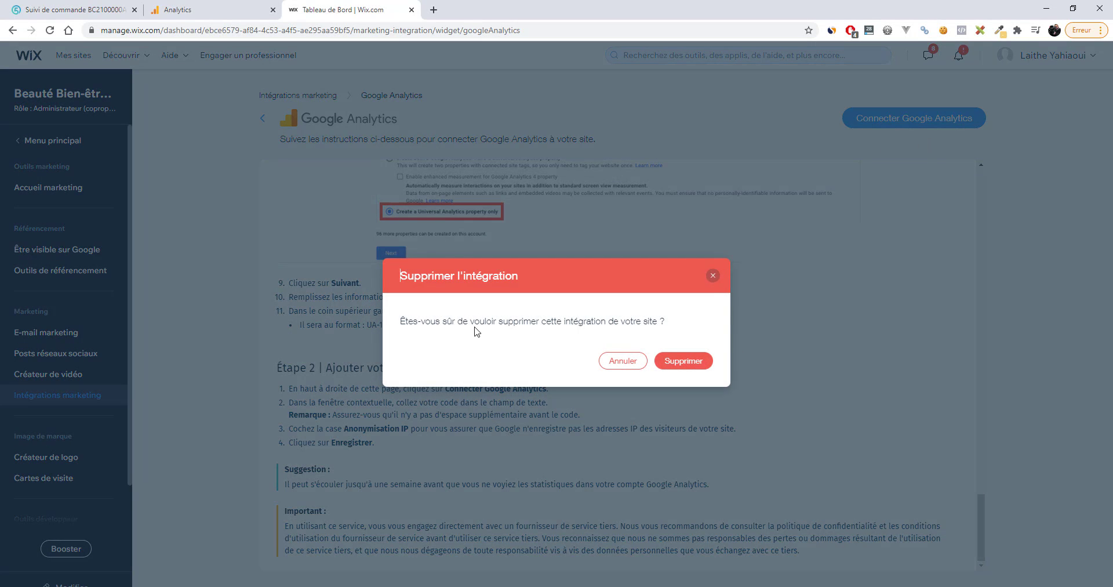
click(674, 363)
click(895, 117)
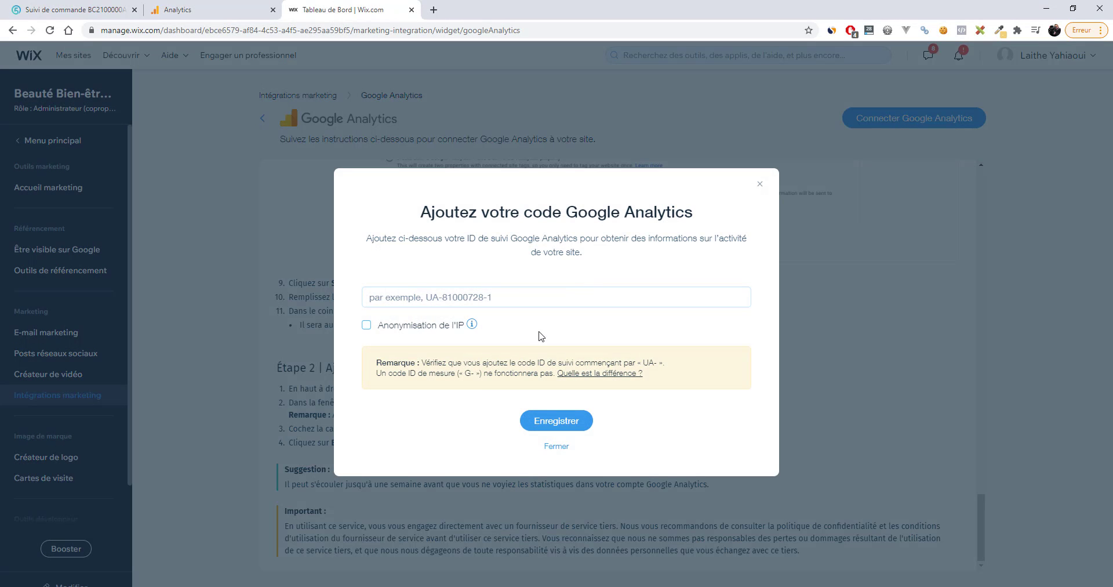
click(760, 184)
- Open the custom code page in the site's advanced settings and start a new snippet for the header (En-tête)
click(31, 144)
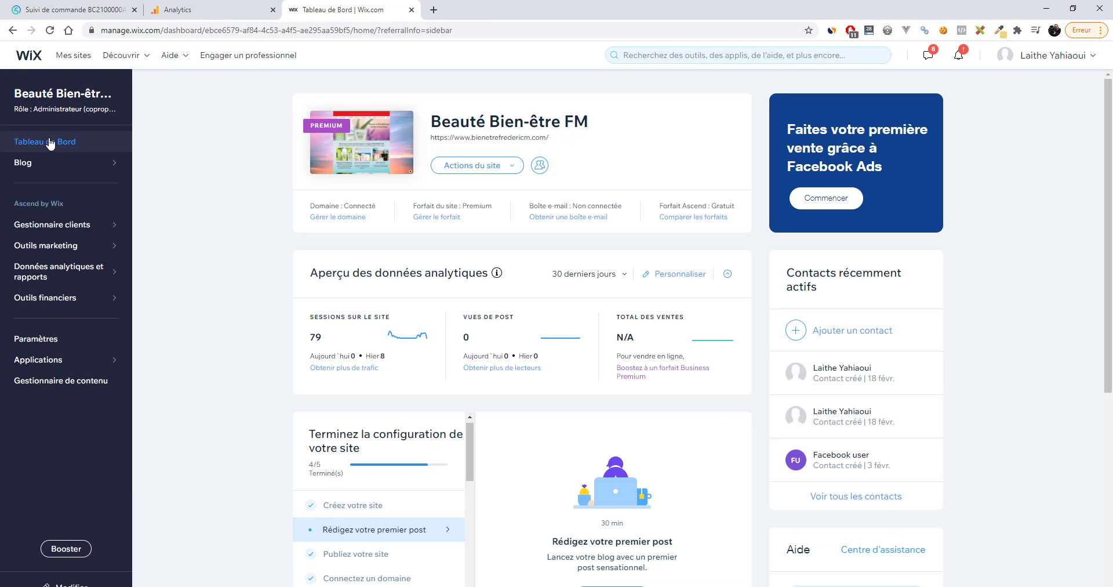
click(29, 344)
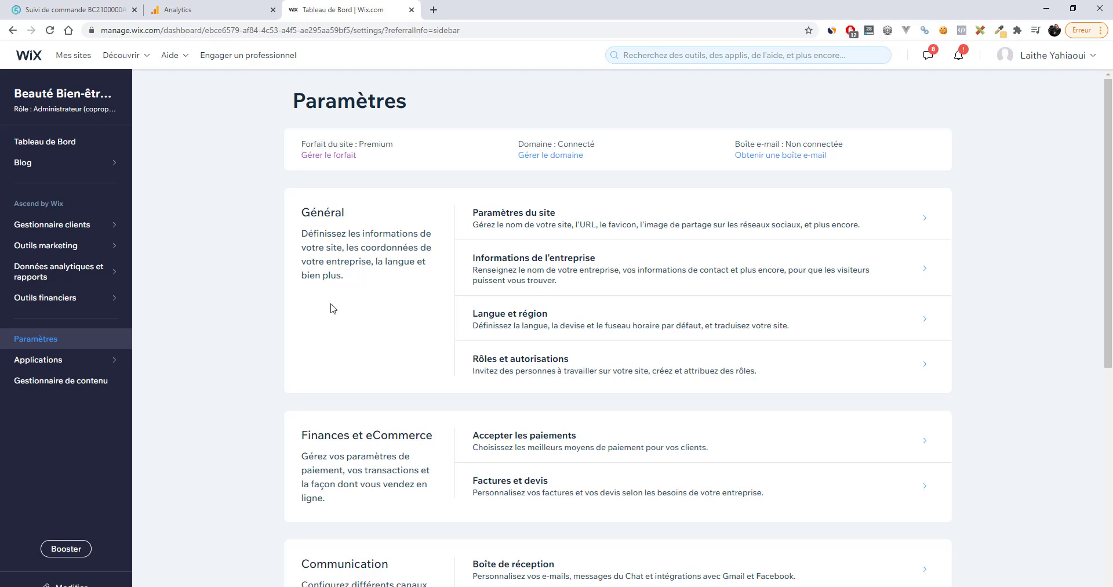
scroll(313, 355, down, 1)
scroll(313, 356, down, 6)
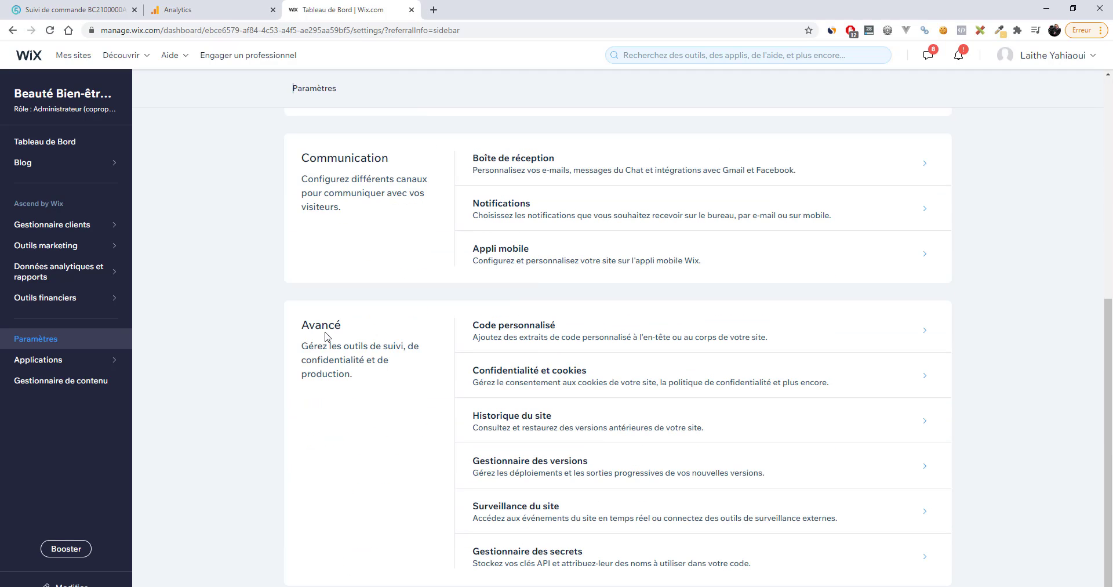
click(487, 331)
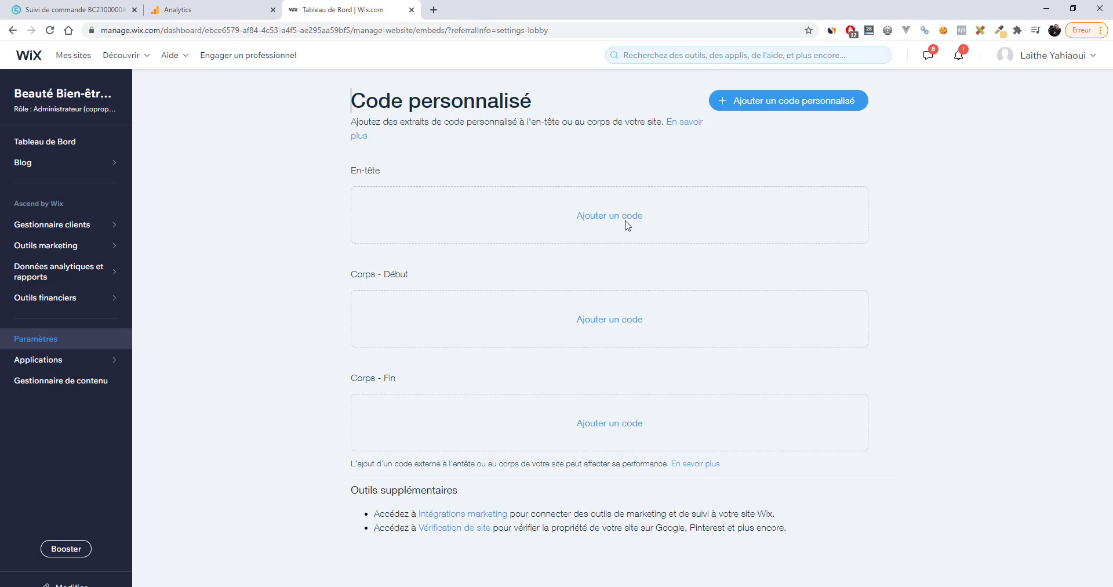
click(592, 220)
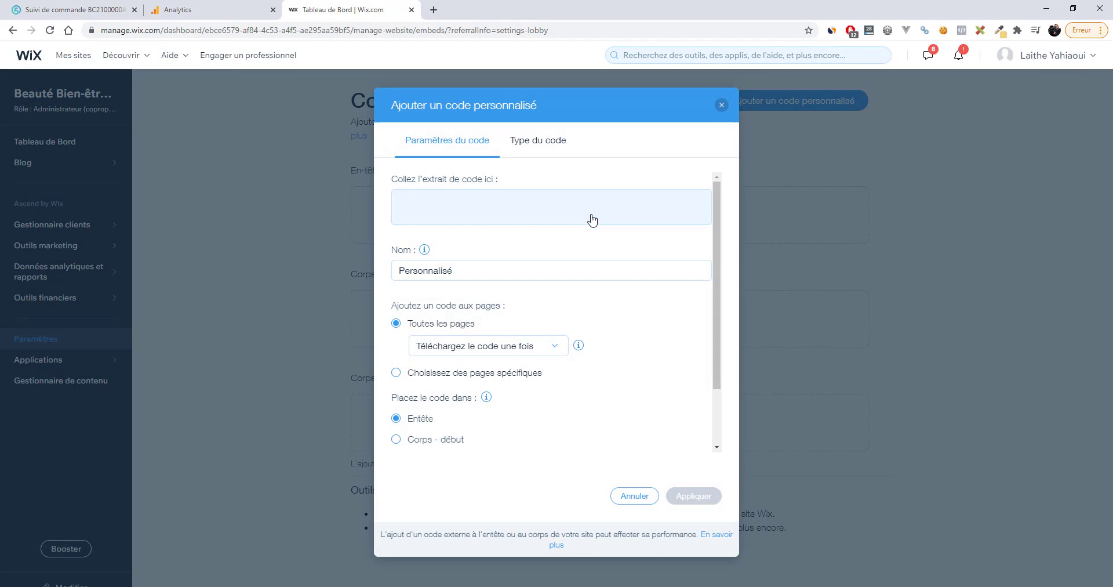
click(443, 204)
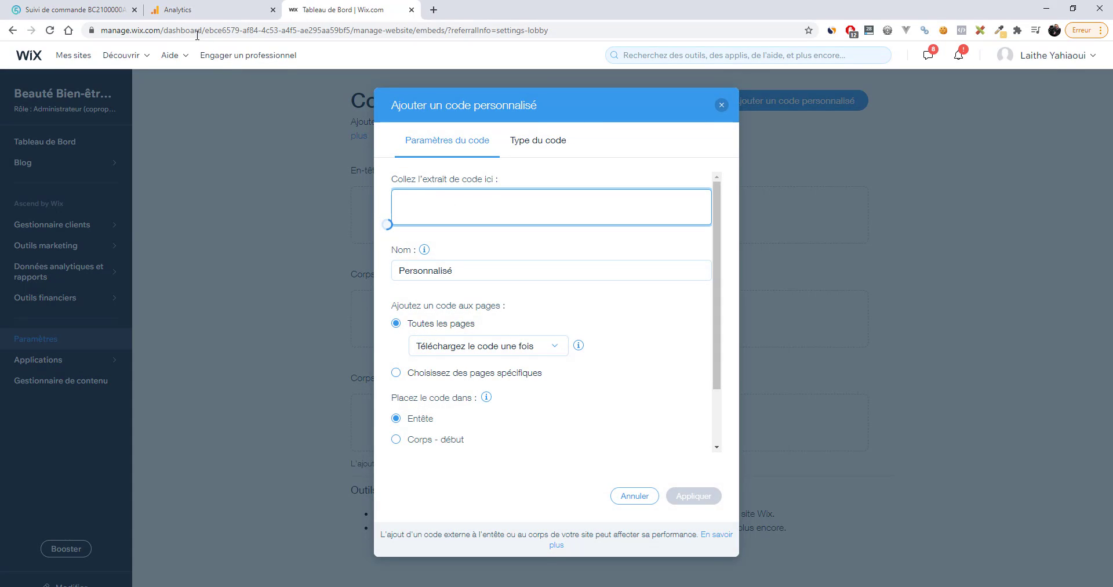
- Copy the Global site tag (gtag.js) from the Google Analytics web stream and paste it into the new Wix code snippet
click(200, 10)
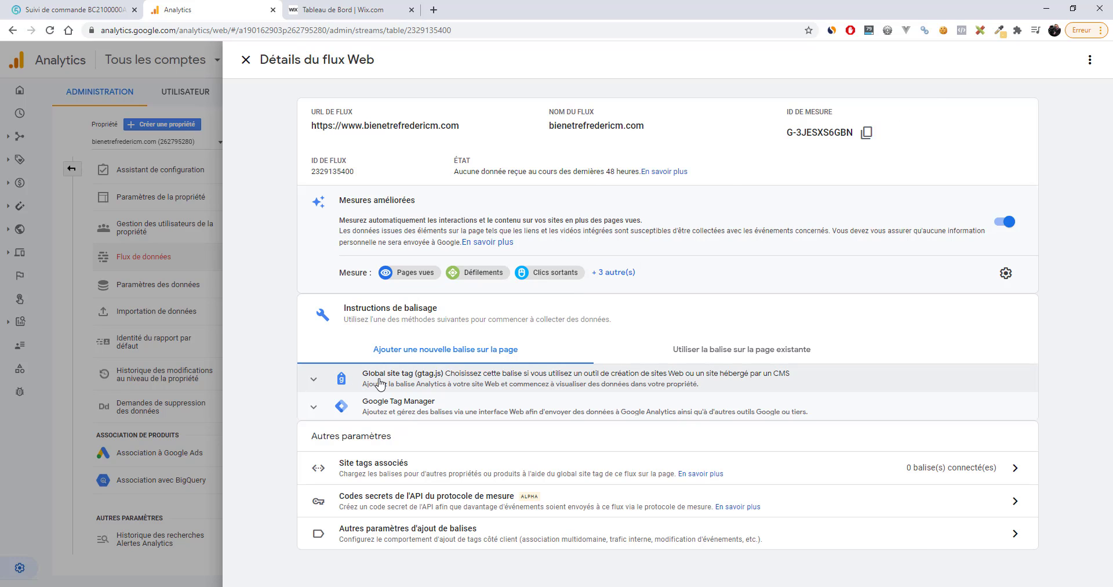
click(313, 380)
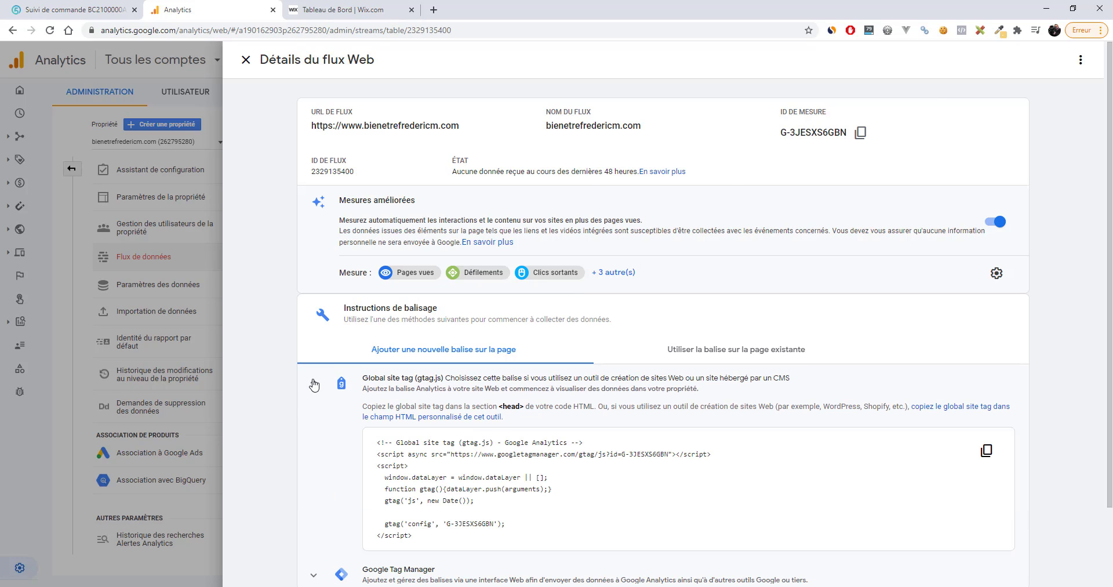
click(987, 453)
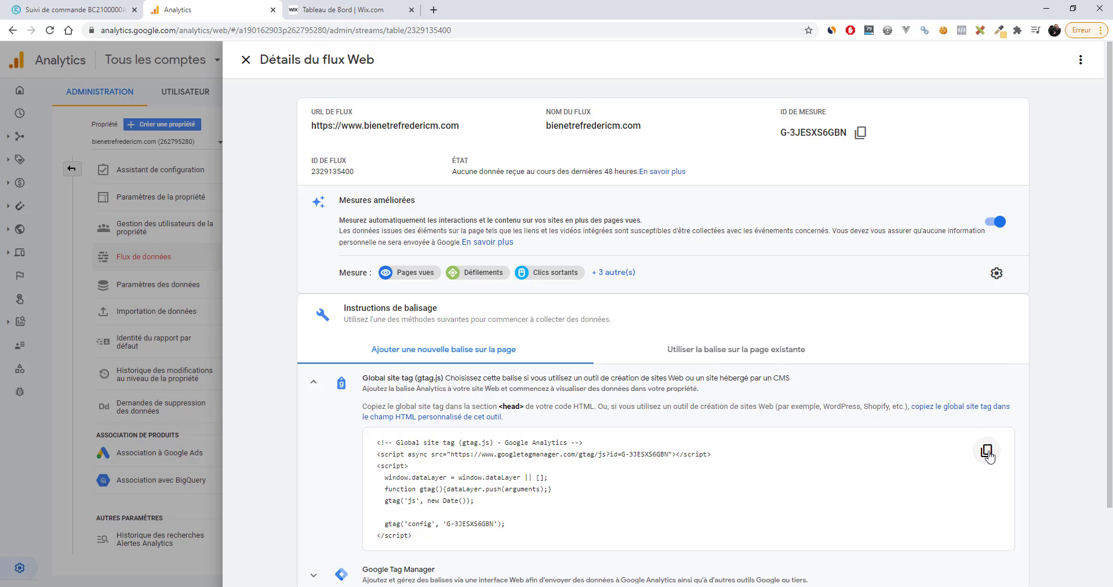
click(346, 11)
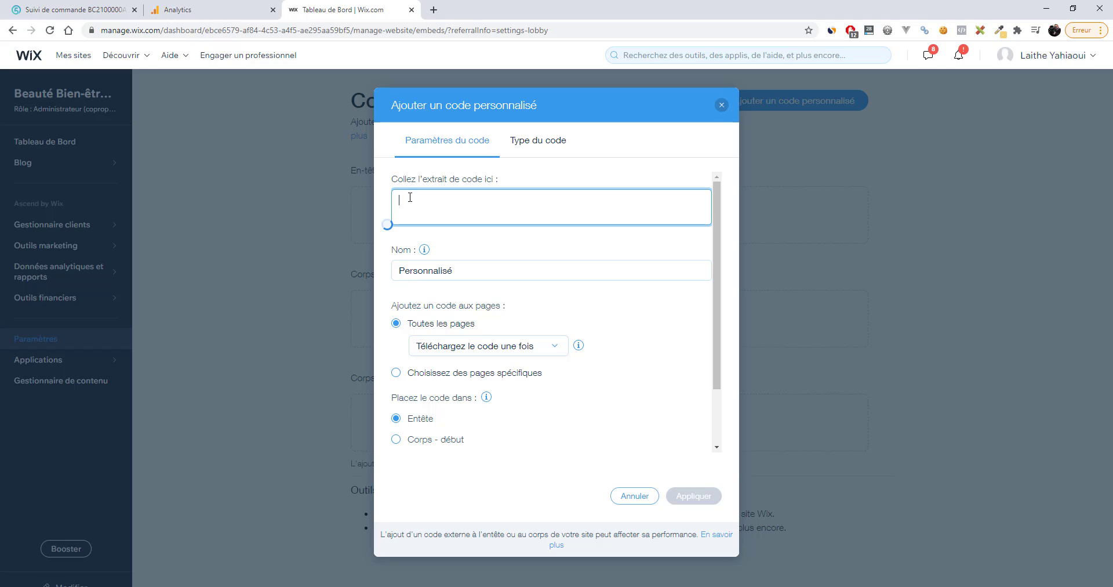
key(ctrl+v)
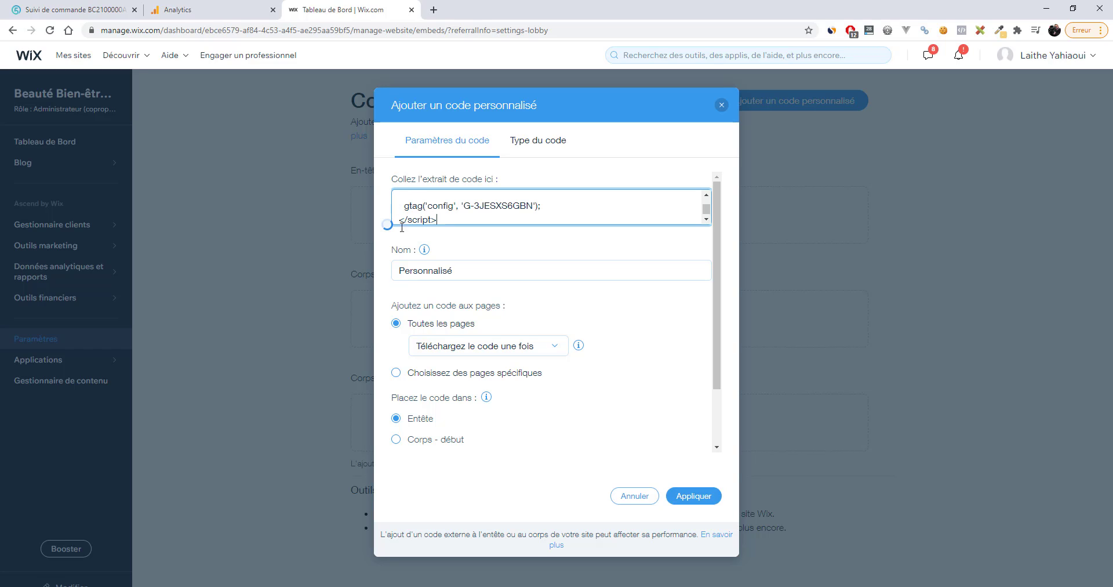
- Name the snippet "Google Analytics V4" and apply it to the header of all pages
double_click(487, 271)
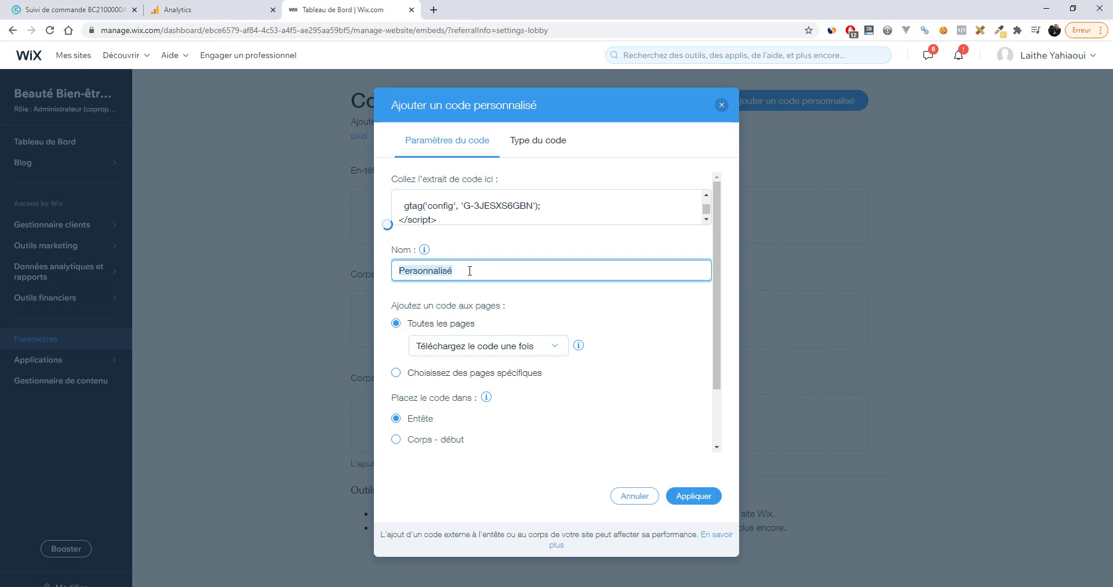
text(Google Analytics V4)
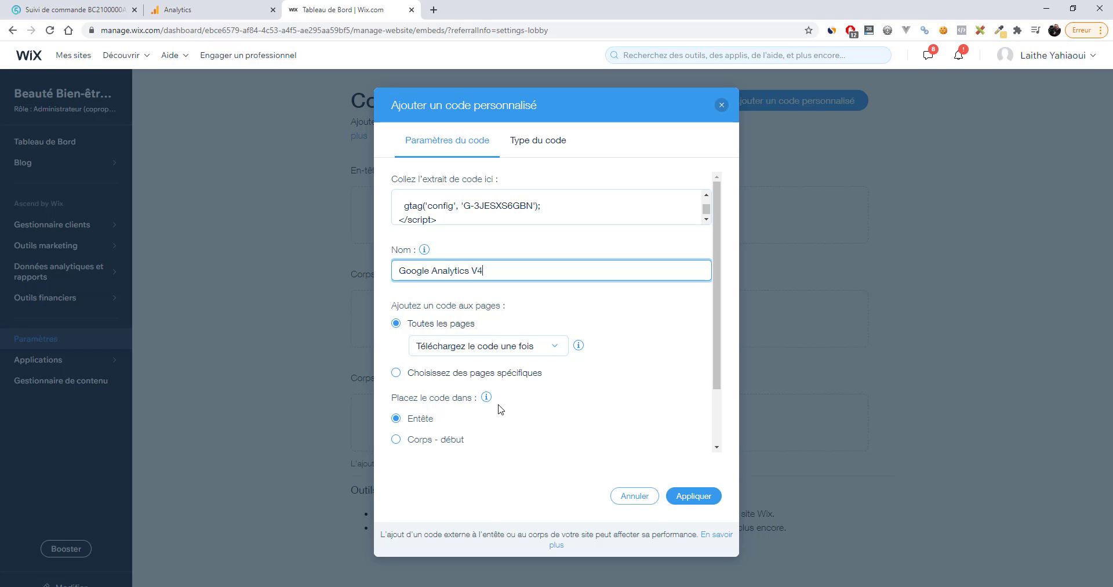
drag(719, 388, 718, 449)
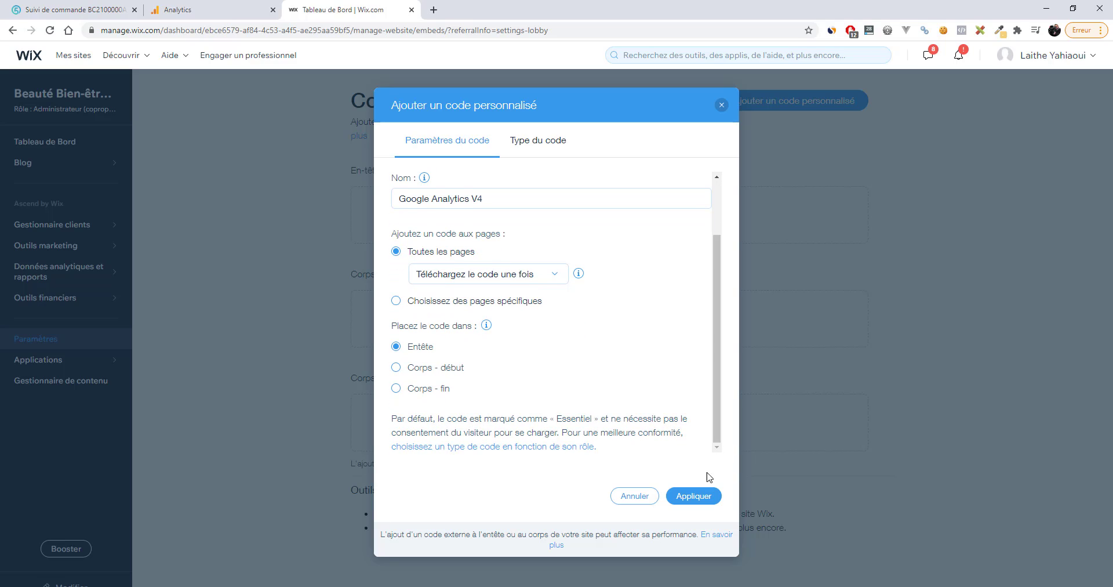
click(687, 496)
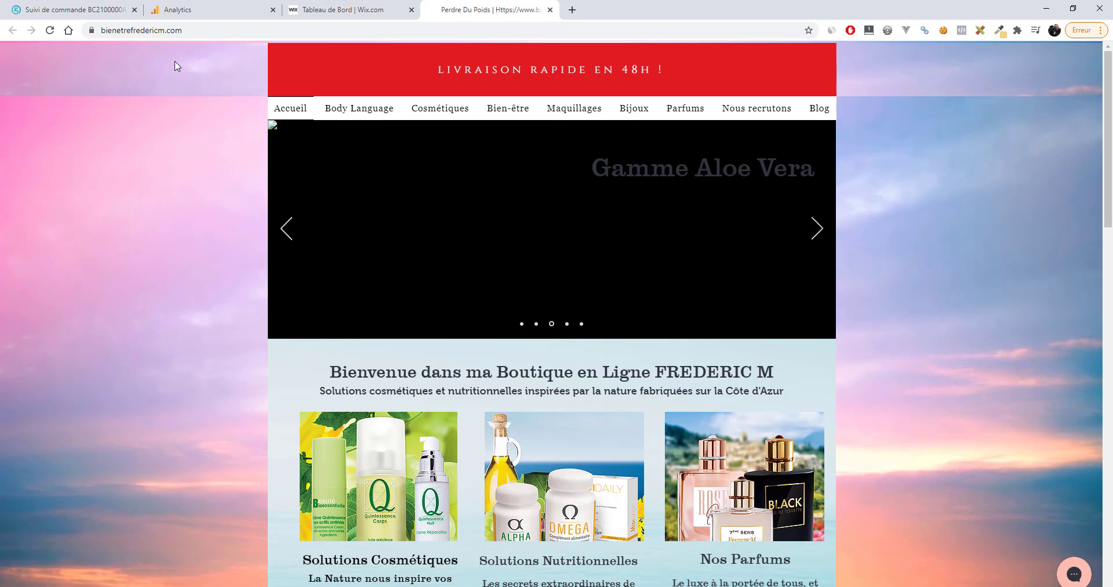
- Switch to Google Analytics, close the web stream details, and open the home overview (Accueil) for the bienetrefredericm.com property
click(177, 10)
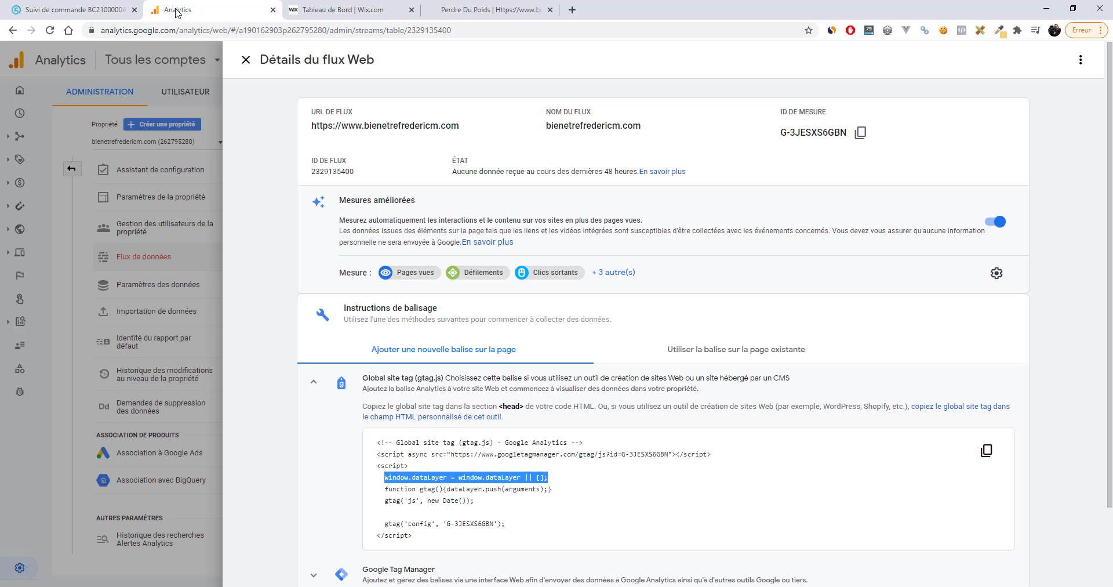
click(245, 60)
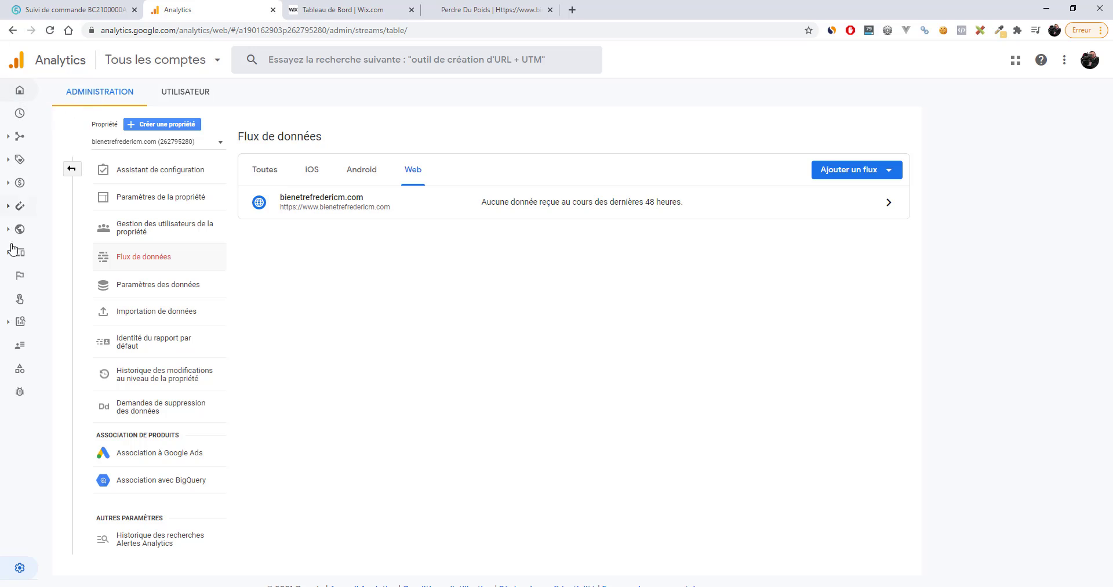
click(19, 92)
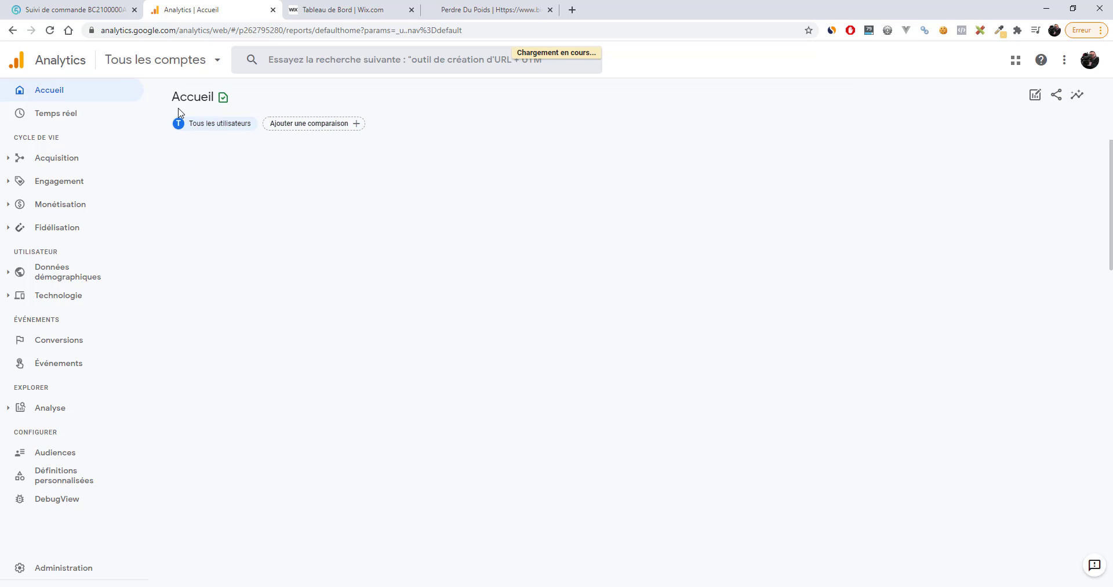
click(192, 60)
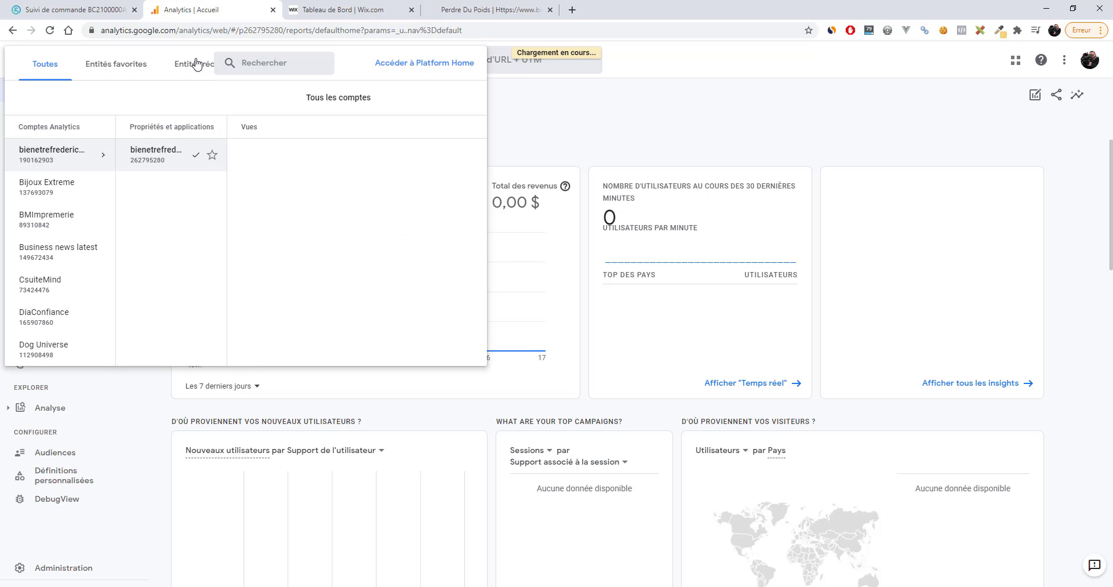
click(163, 157)
- Review the property's home overview cards, and open the real-time overview (Temps réel) to look through its reports
scroll(522, 261, down, 6)
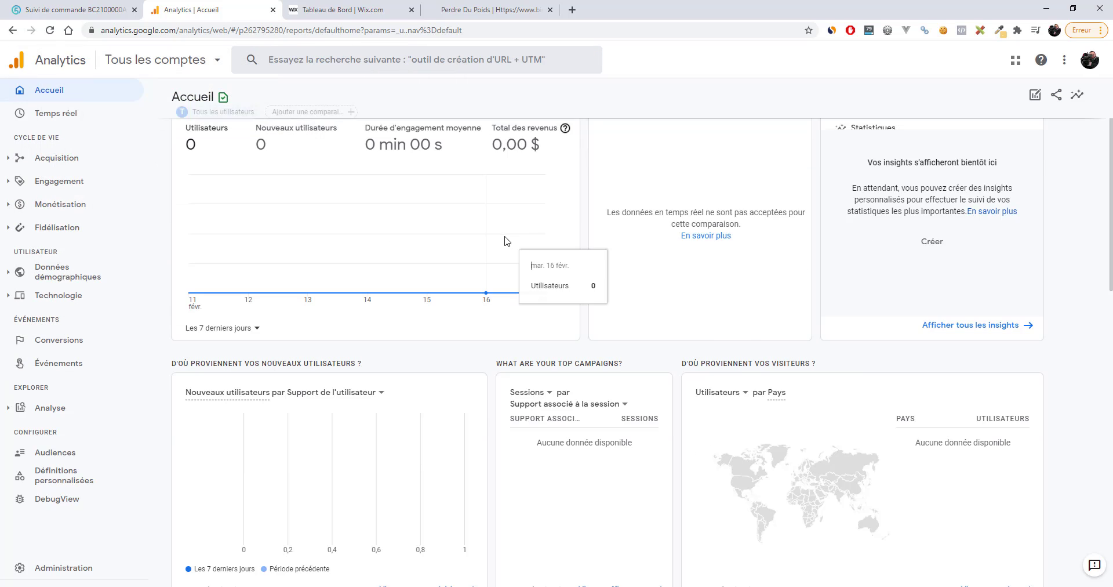
scroll(435, 347, down, 3)
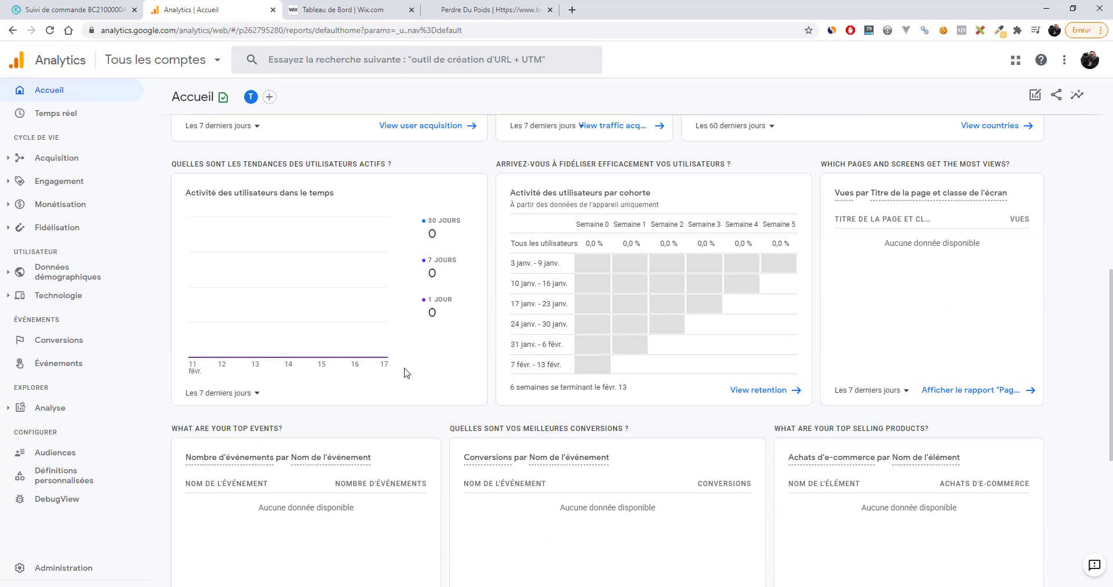
scroll(404, 371, up, 9)
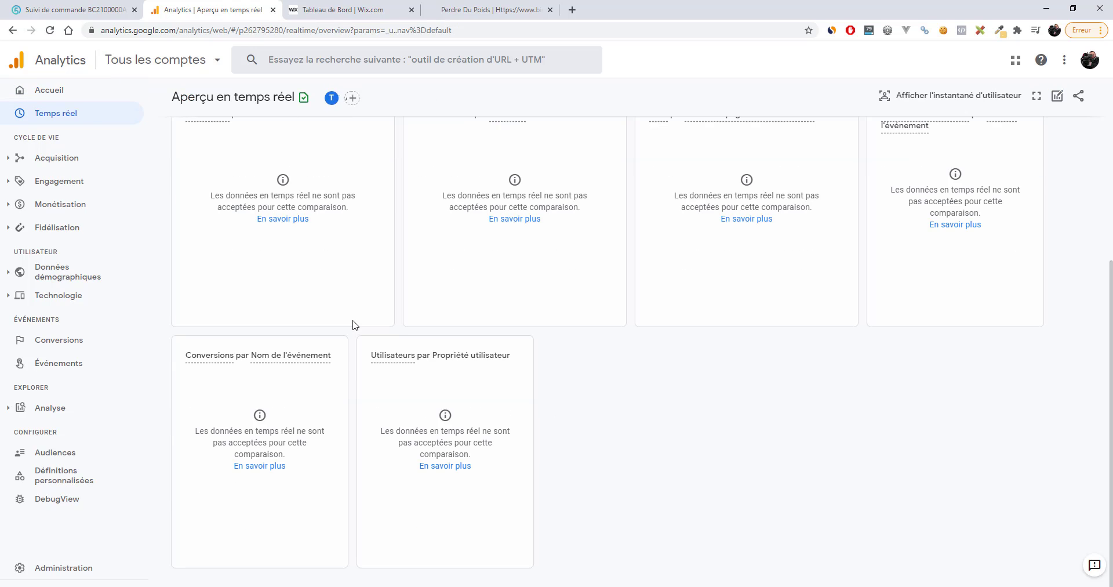
scroll(490, 398, up, 10)
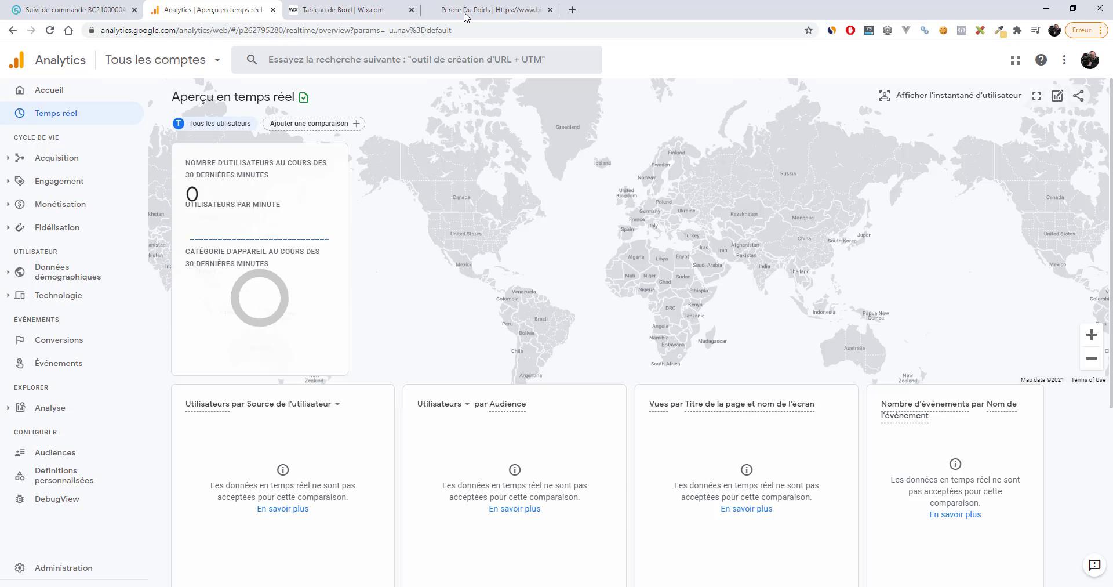
- Switch to the live bienetrefredericm.com site, reload it, and visit its Body Language page to generate test traffic
click(464, 11)
click(50, 30)
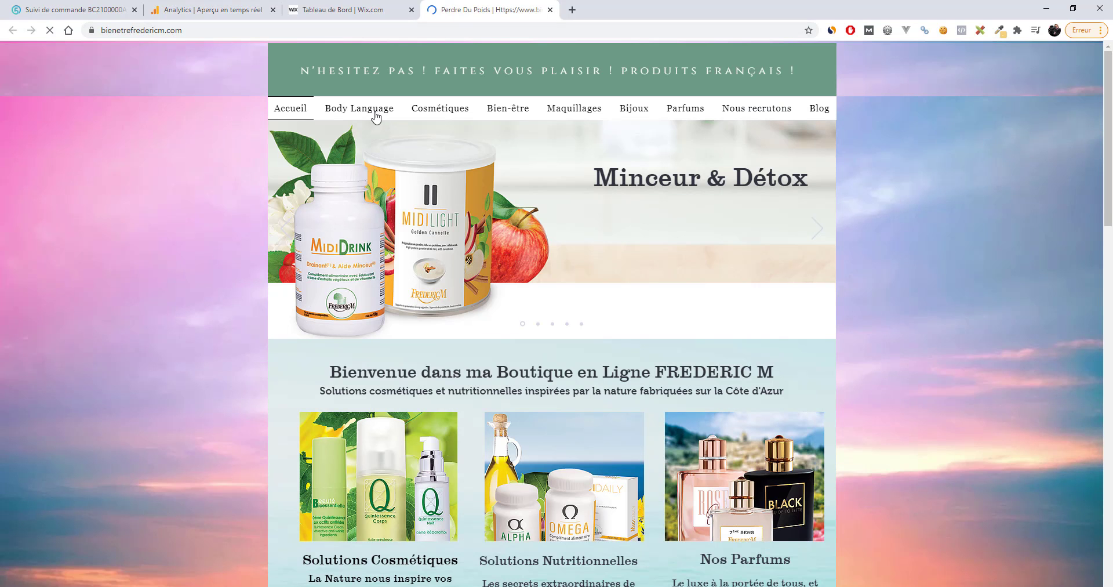
click(364, 109)
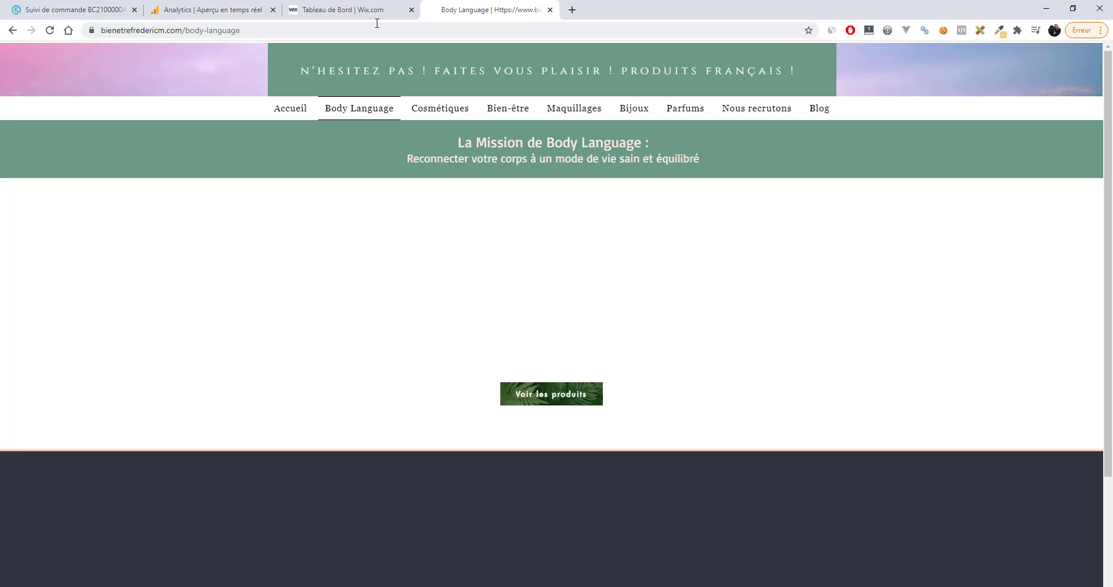
- Return to Google Analytics, examine the real-time users, devices, page views and events, and reload the report
click(228, 10)
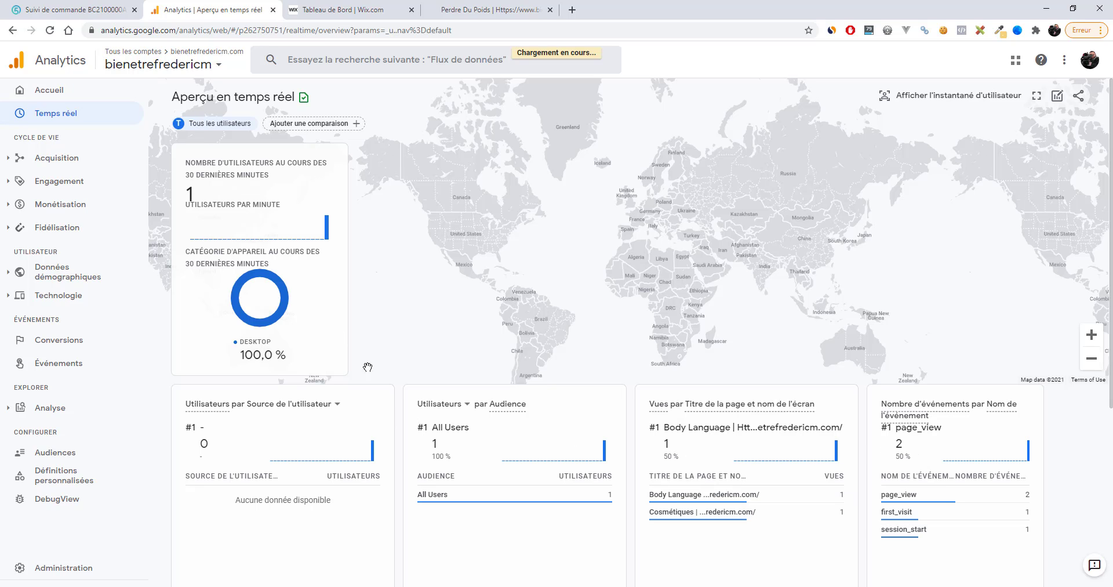
mouse_move(251, 359)
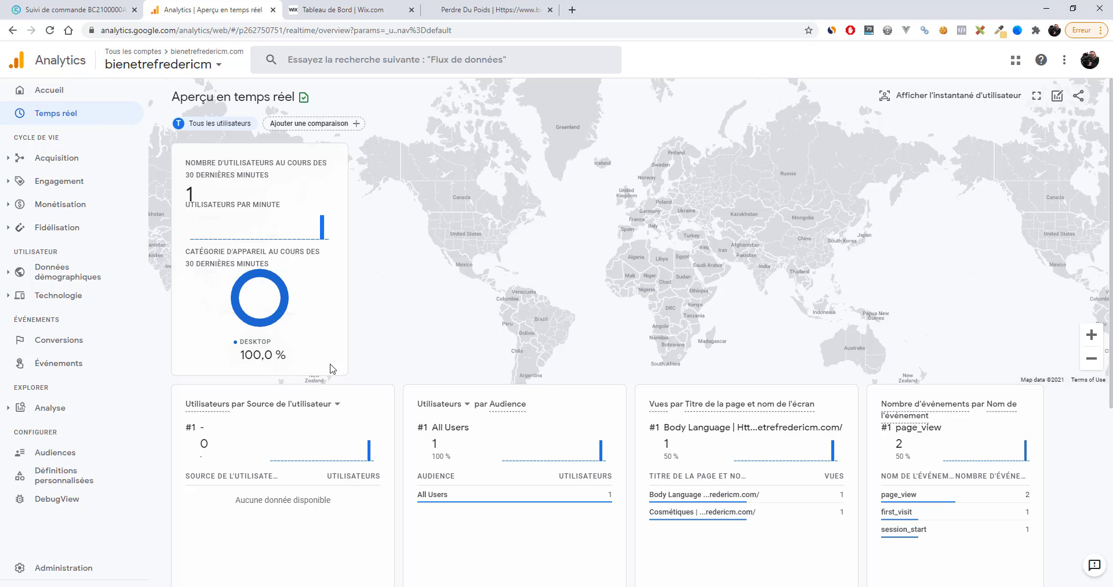
scroll(307, 347, down, 2)
mouse_move(288, 238)
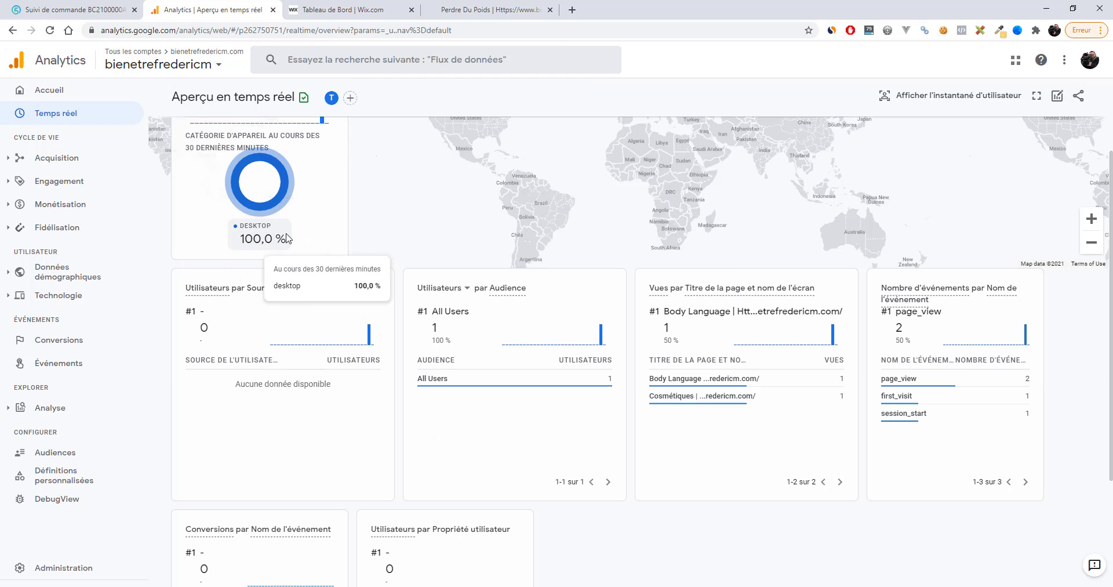
scroll(288, 412, down, 2)
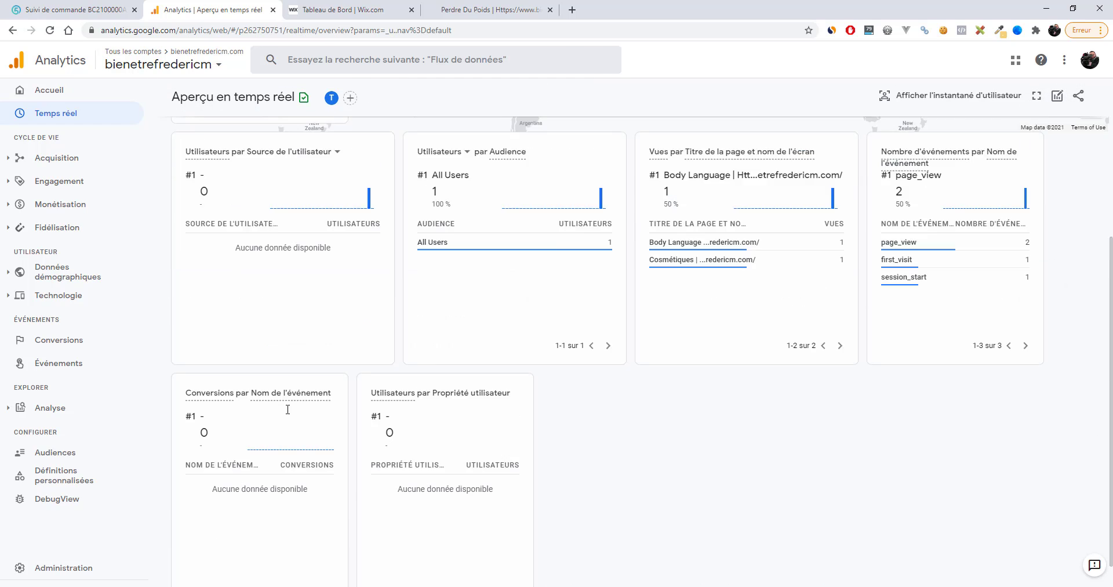
scroll(288, 409, up, 3)
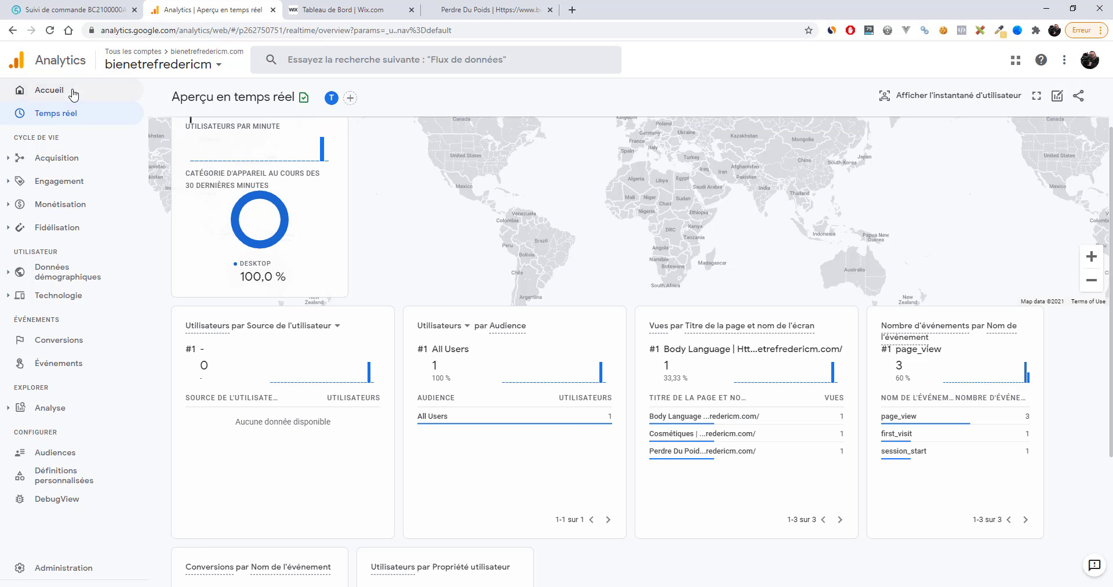
click(51, 32)
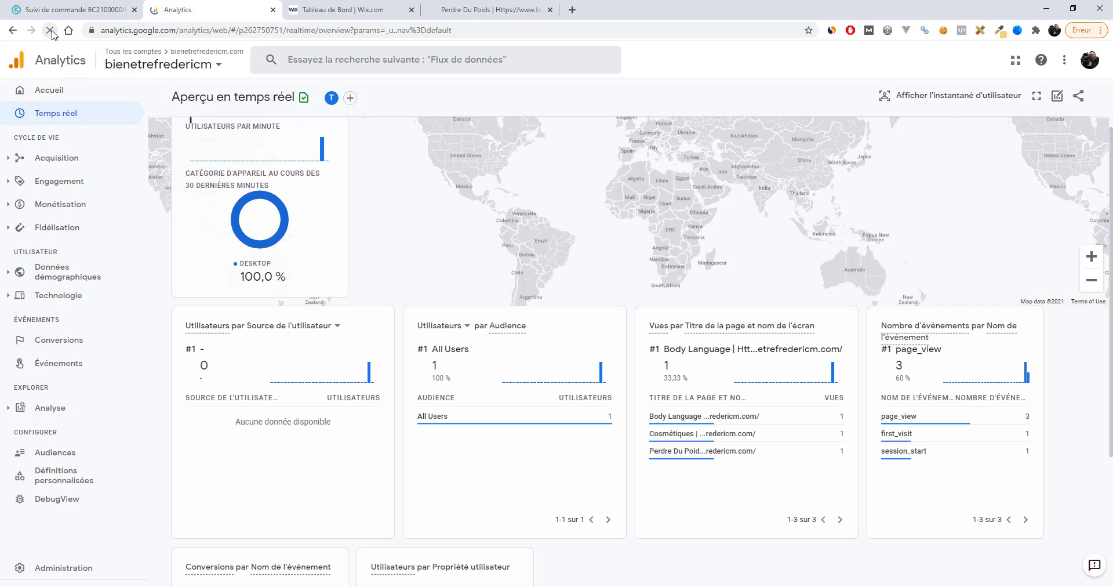